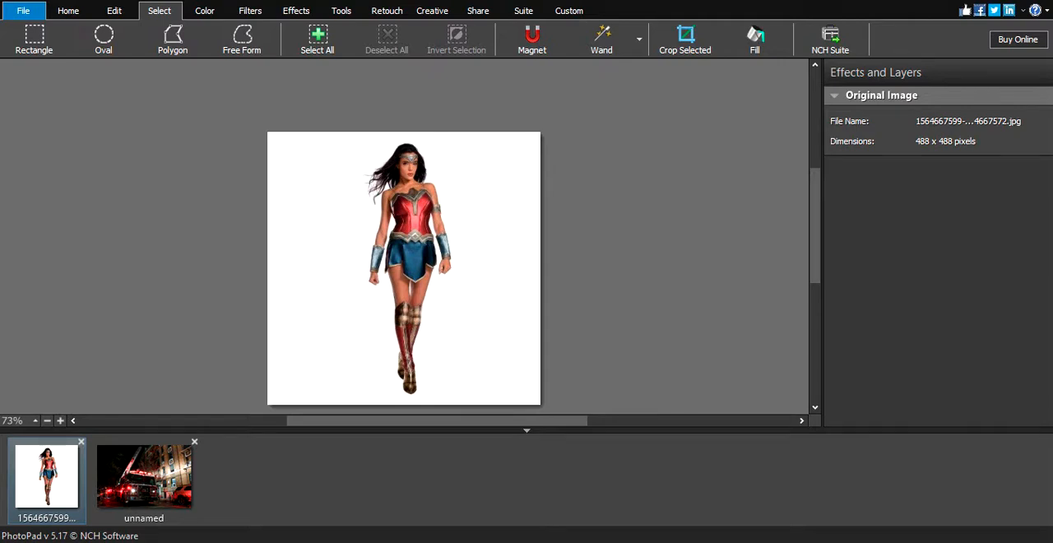
{"action": "left_click", "coordinate": [144, 477]}
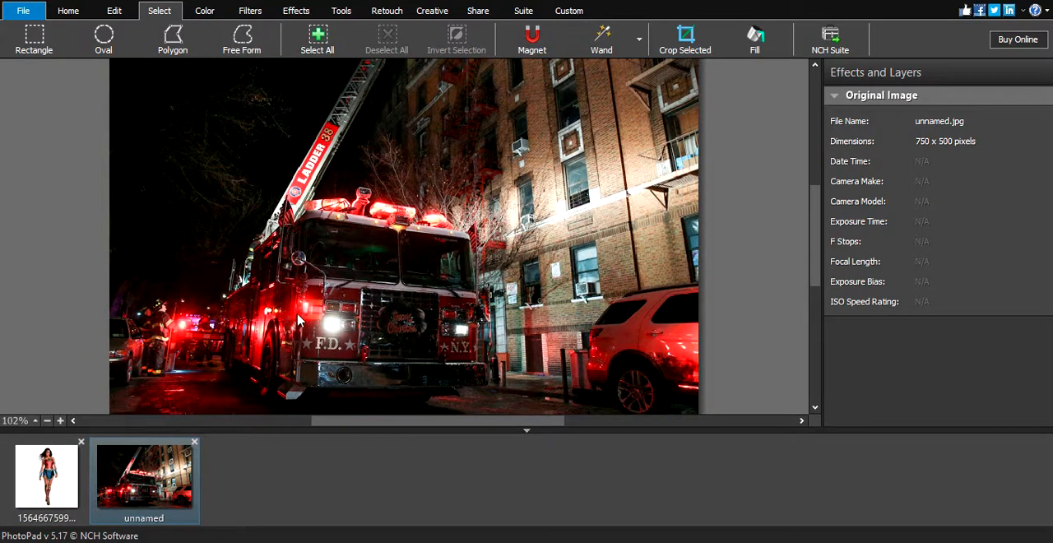
{"action": "left_click", "coordinate": [70, 482]}
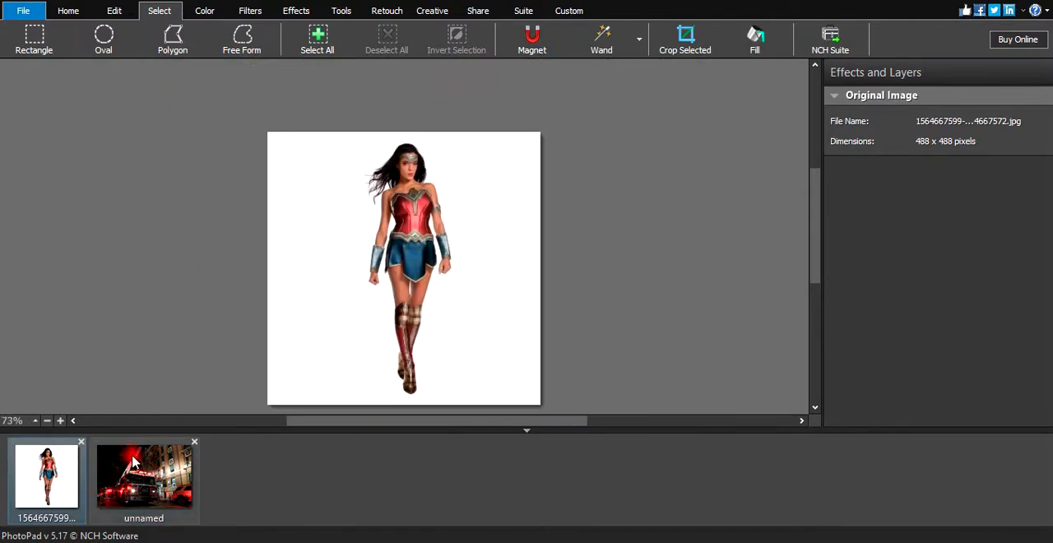
{"action": "left_click", "coordinate": [135, 482]}
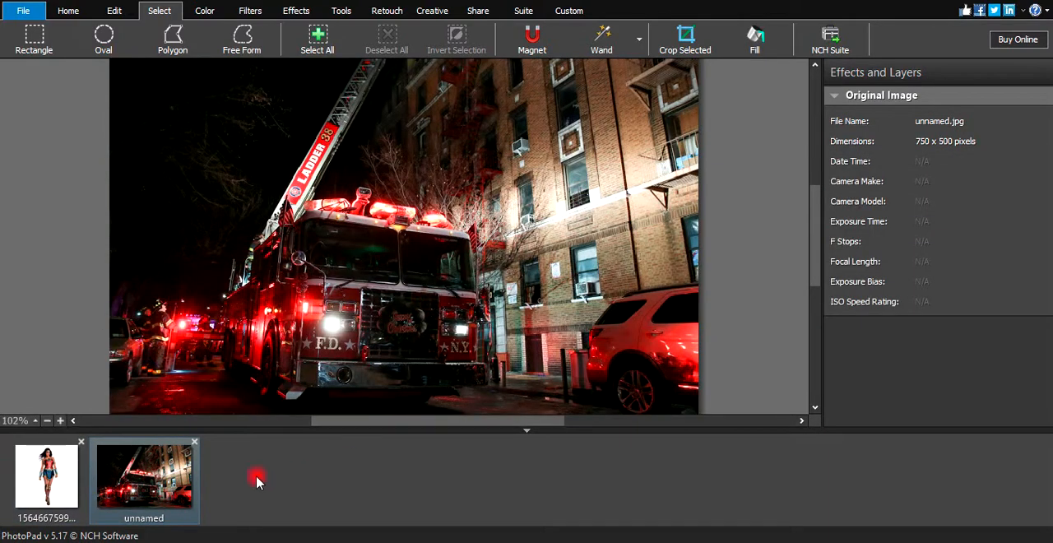
{"action": "left_click", "coordinate": [62, 476]}
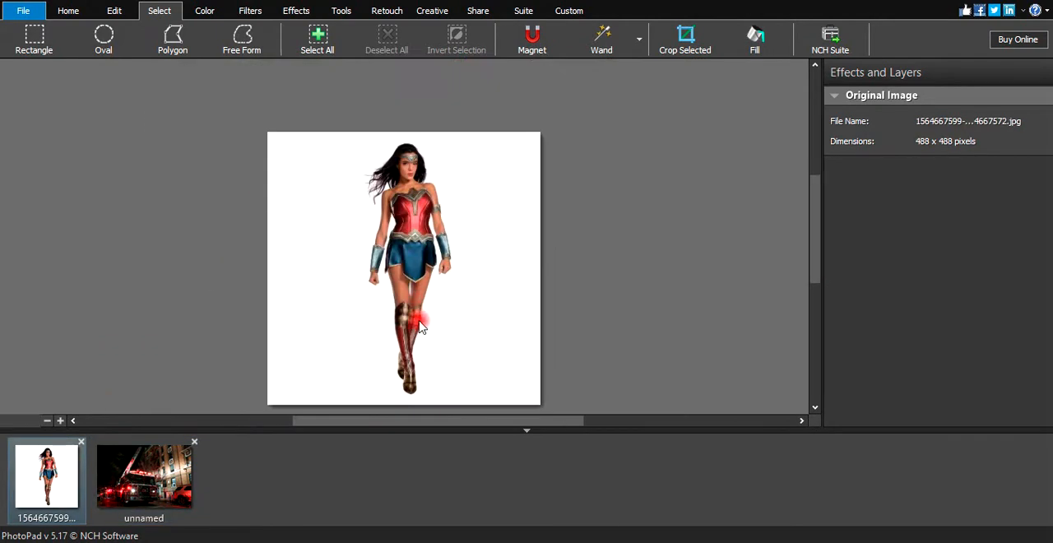
Outline the narrow white gap between the woman's legs, just below the skirt, with a polygon selection.
{"action": "scroll", "coordinate": [413, 284], "scroll_direction": "up", "scroll_amount": 4}
{"action": "scroll", "coordinate": [414, 284], "scroll_direction": "up", "scroll_amount": 5}
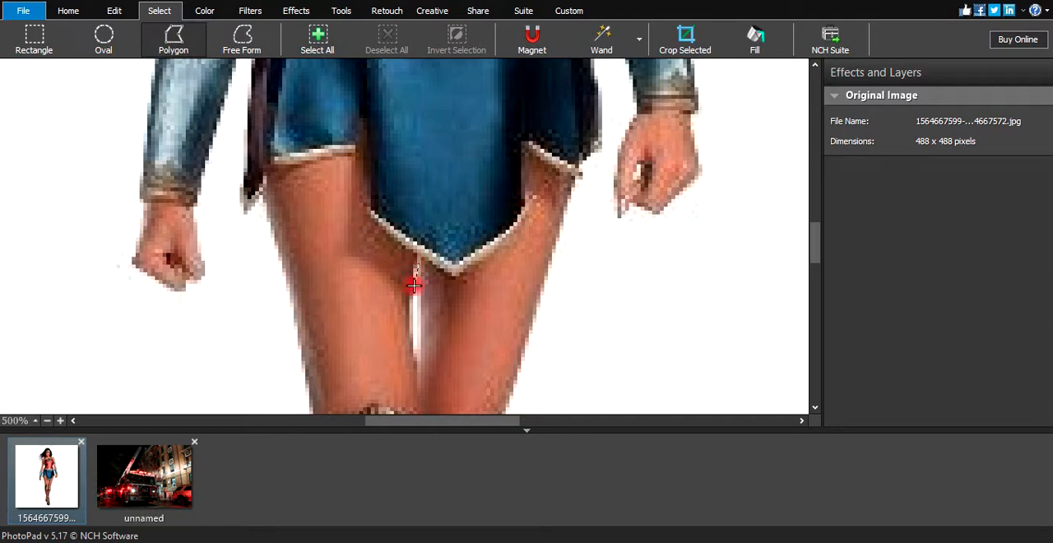
{"action": "left_click", "coordinate": [418, 361]}
{"action": "double_click", "coordinate": [422, 295]}
{"action": "scroll", "coordinate": [412, 303], "scroll_direction": "down", "scroll_amount": 4}
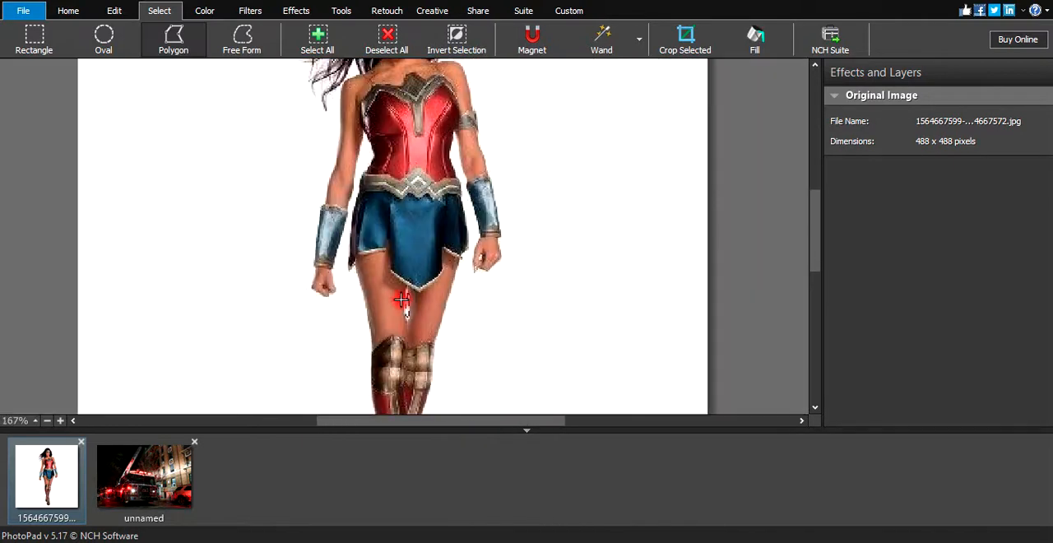
{"action": "scroll", "coordinate": [398, 296], "scroll_direction": "down", "scroll_amount": 2}
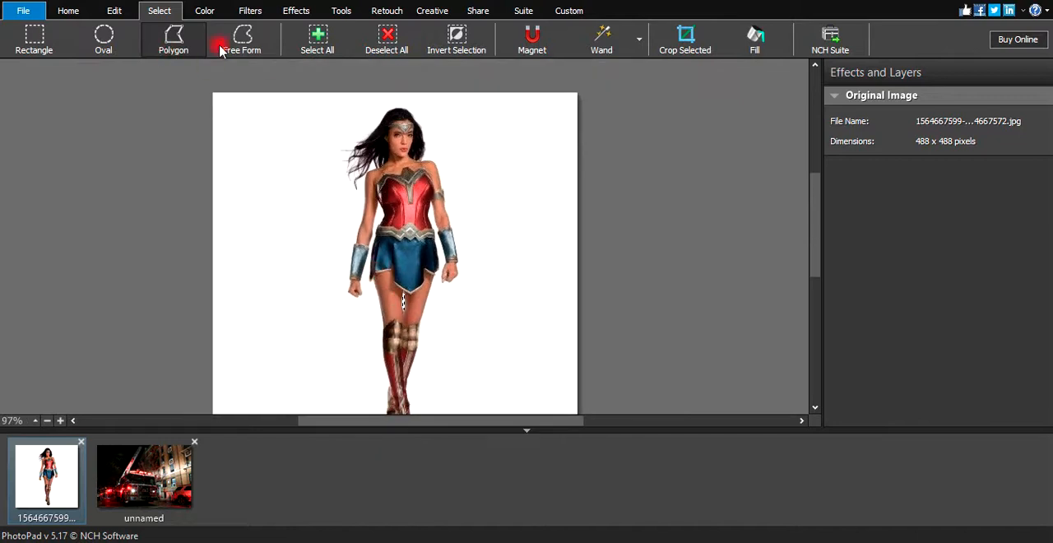
Select the white background around the woman with the Wand, delete it, and clear the selection.
{"action": "left_click", "coordinate": [601, 38]}
{"action": "left_click", "coordinate": [528, 185]}
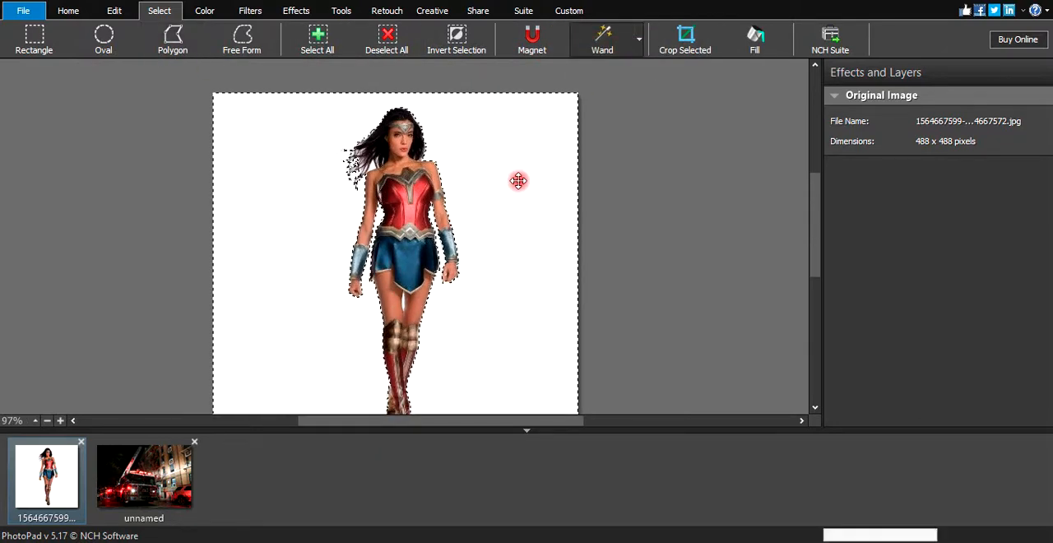
{"action": "key", "text": "Delete"}
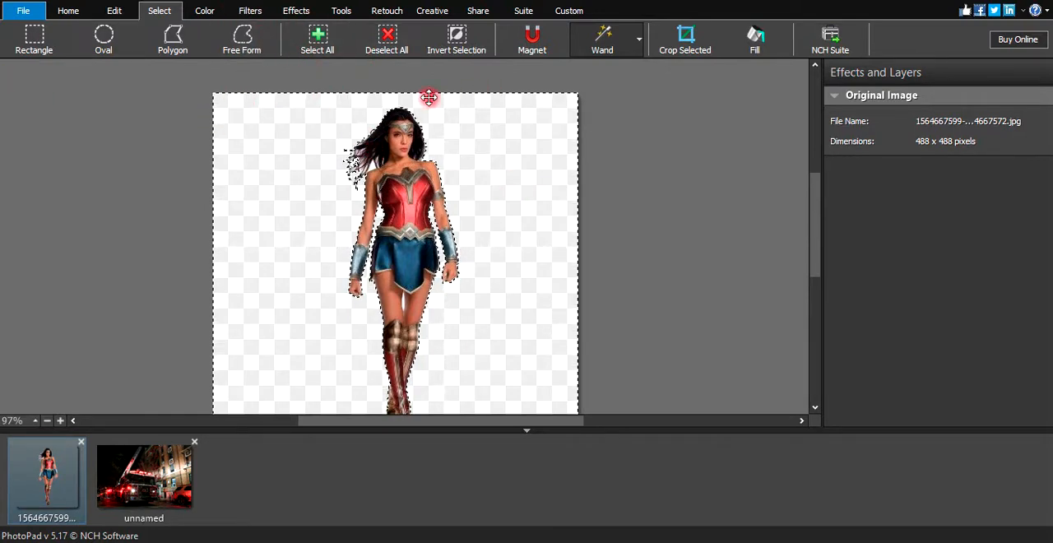
{"action": "scroll", "coordinate": [350, 166], "scroll_direction": "up", "scroll_amount": 2}
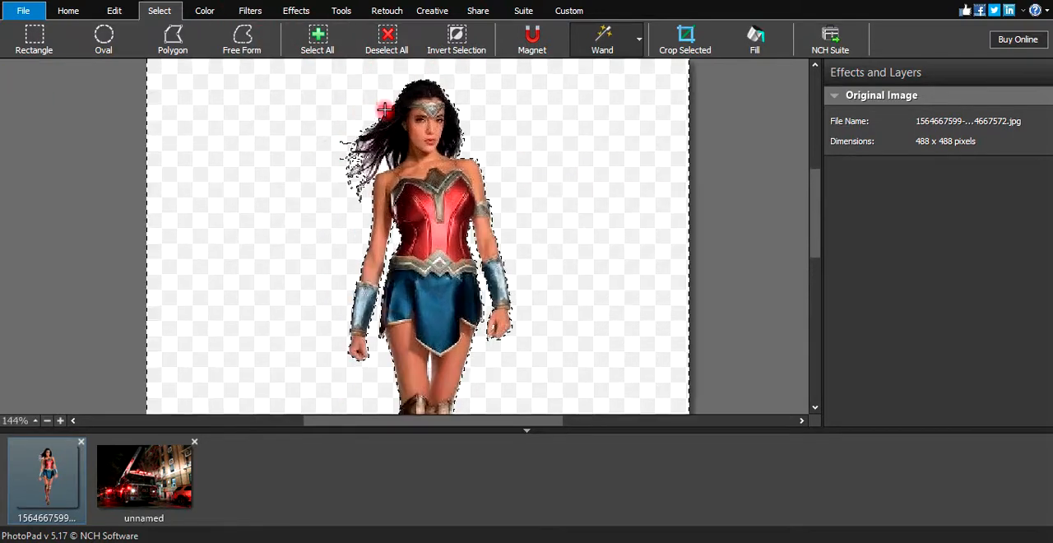
{"action": "left_click", "coordinate": [459, 49]}
{"action": "left_click", "coordinate": [460, 50]}
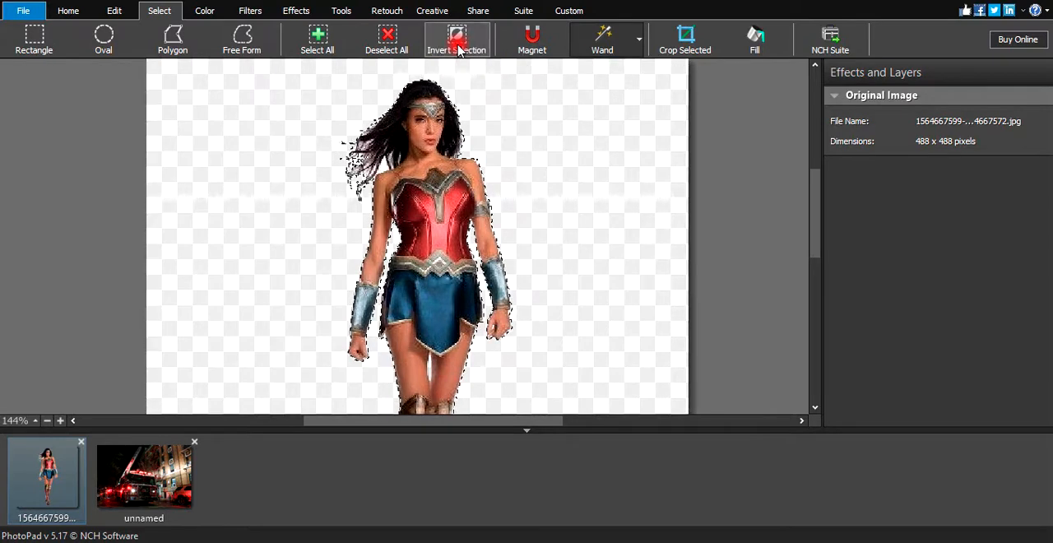
{"action": "left_click", "coordinate": [496, 129]}
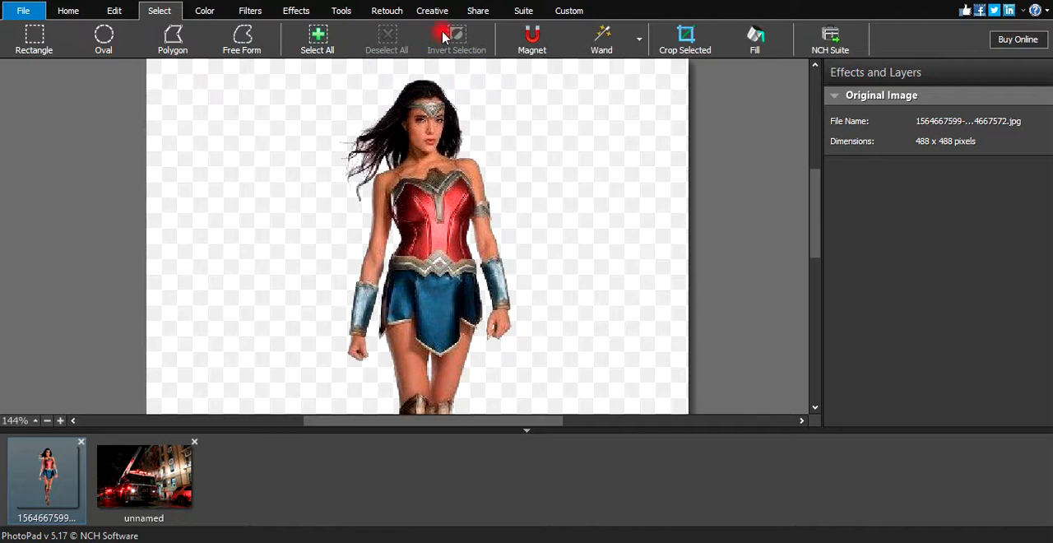
{"action": "scroll", "coordinate": [383, 147], "scroll_direction": "up", "scroll_amount": 4}
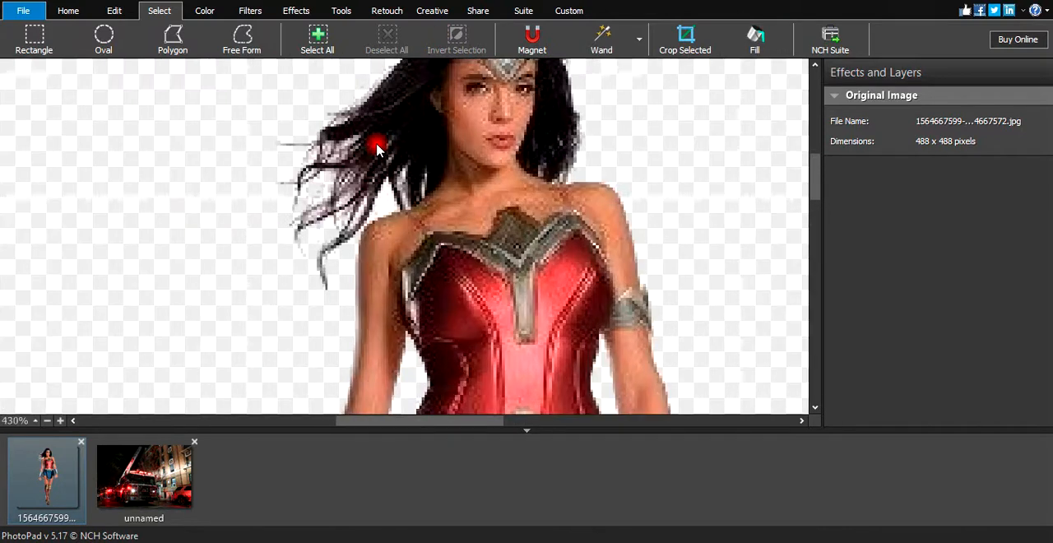
{"action": "scroll", "coordinate": [383, 146], "scroll_direction": "down", "scroll_amount": 1}
{"action": "scroll", "coordinate": [384, 146], "scroll_direction": "down", "scroll_amount": 5}
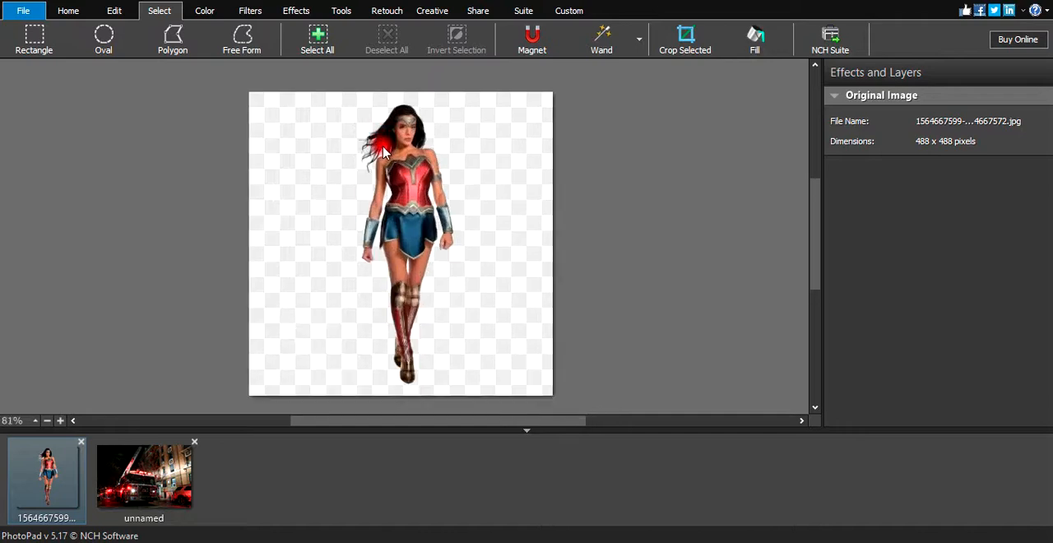
Select a rectangle around the cut-out woman and copy it.
{"action": "left_click", "coordinate": [11, 38]}
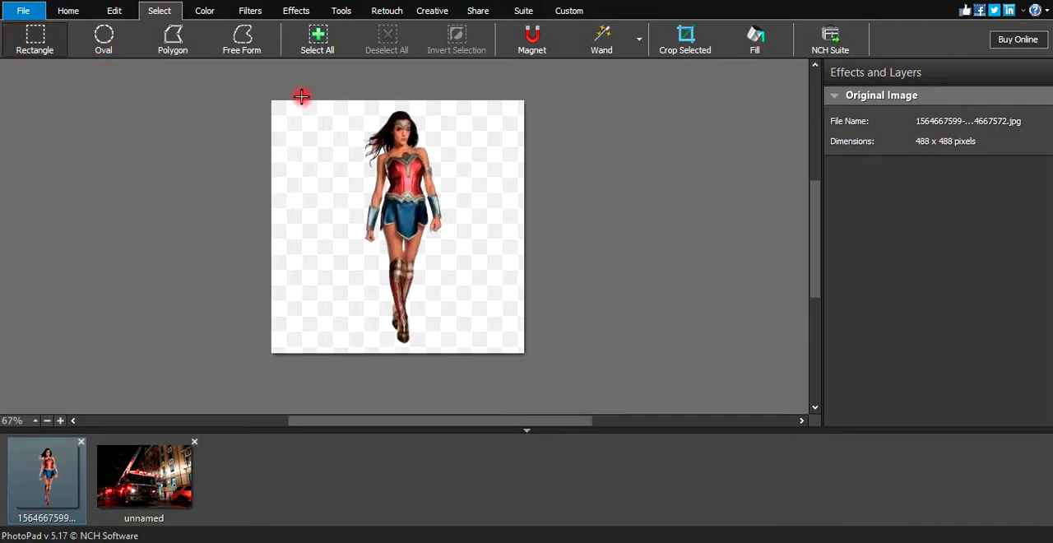
{"action": "left_click_drag", "start_coordinate": [469, 104], "coordinate": [340, 345]}
{"action": "right_click", "coordinate": [395, 276]}
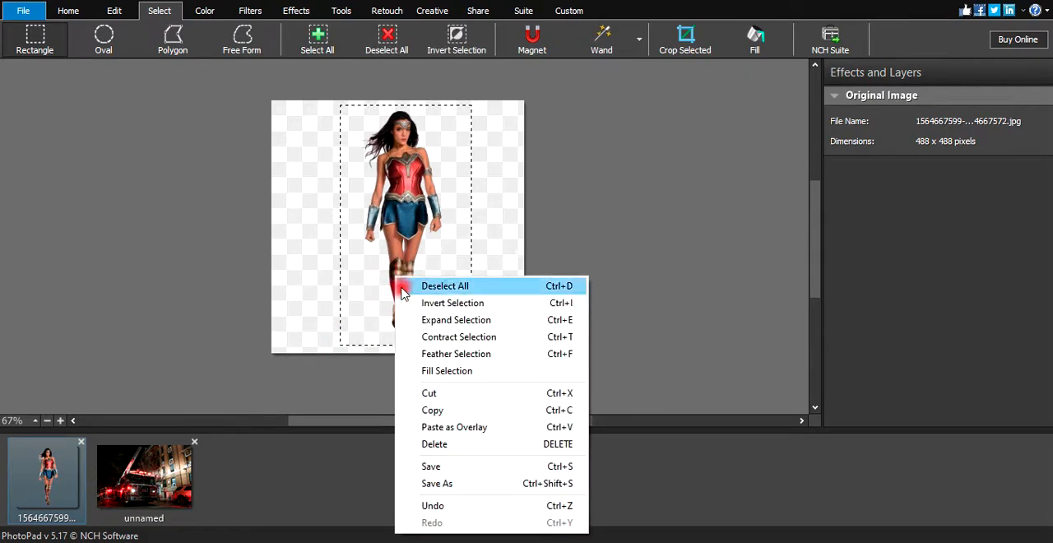
{"action": "left_click", "coordinate": [437, 405]}
Paste the copied woman as an overlay on the fire truck photo and scale it down to 77 × 223 pixels.
{"action": "left_click", "coordinate": [125, 487]}
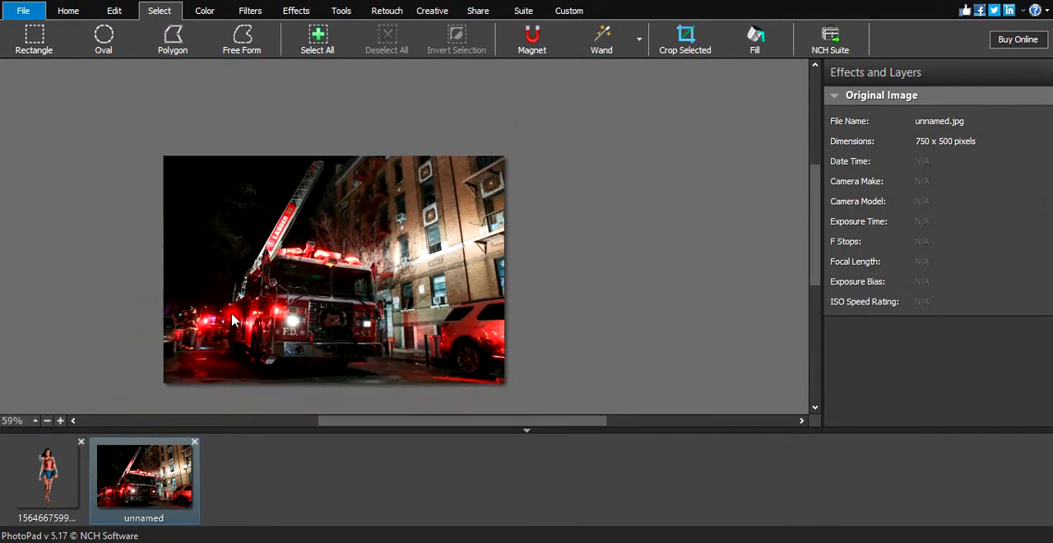
{"action": "right_click", "coordinate": [302, 284]}
{"action": "left_click", "coordinate": [354, 327]}
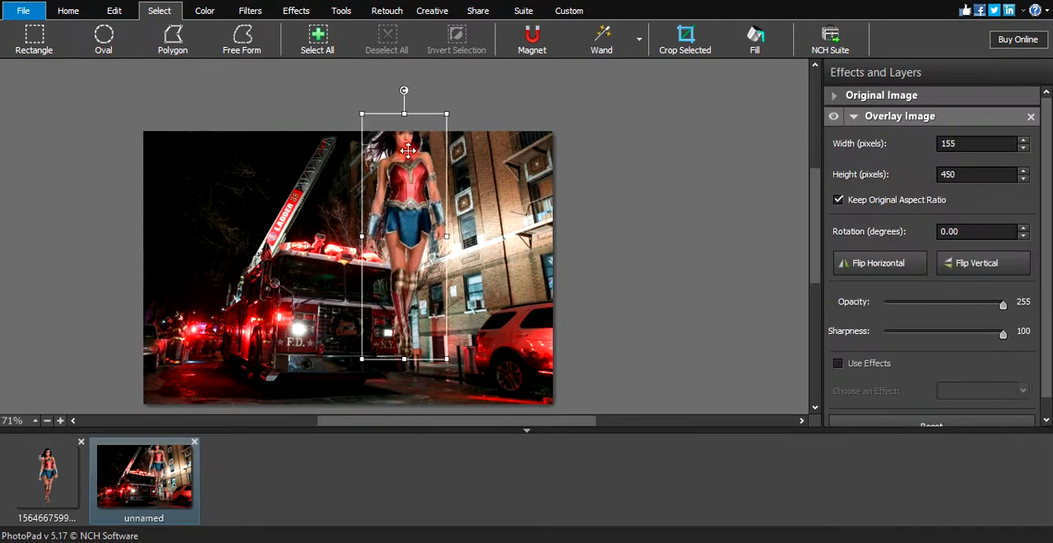
{"action": "left_click_drag", "start_coordinate": [406, 123], "coordinate": [405, 237]}
{"action": "left_click_drag", "start_coordinate": [409, 283], "coordinate": [423, 328]}
{"action": "left_click", "coordinate": [498, 344]}
{"action": "key", "text": "ctrl+v"}
Move the woman overlay onto the road left of the fire truck and set its sharpness to 80.
{"action": "left_click_drag", "start_coordinate": [415, 339], "coordinate": [216, 322]}
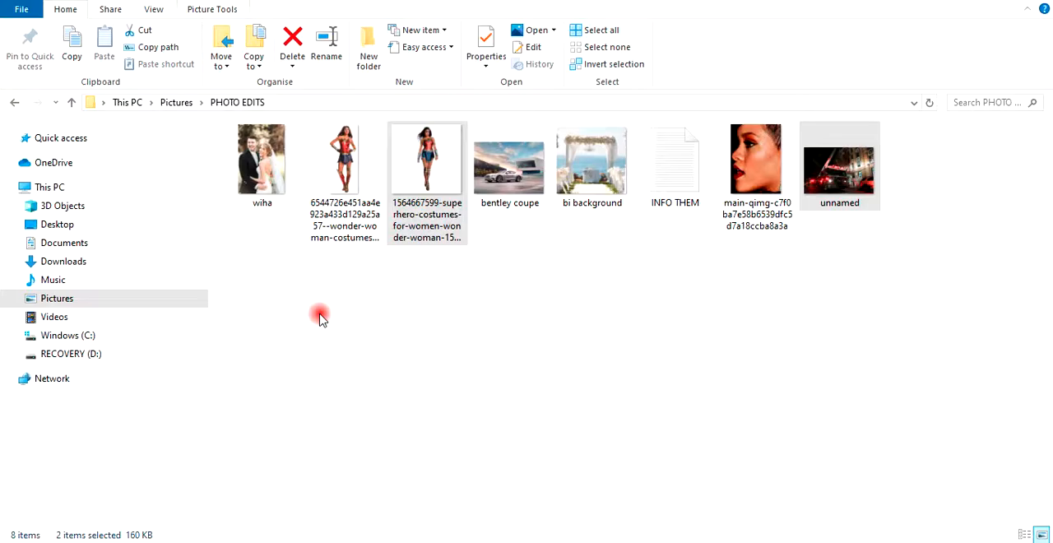
{"action": "left_click", "coordinate": [411, 327]}
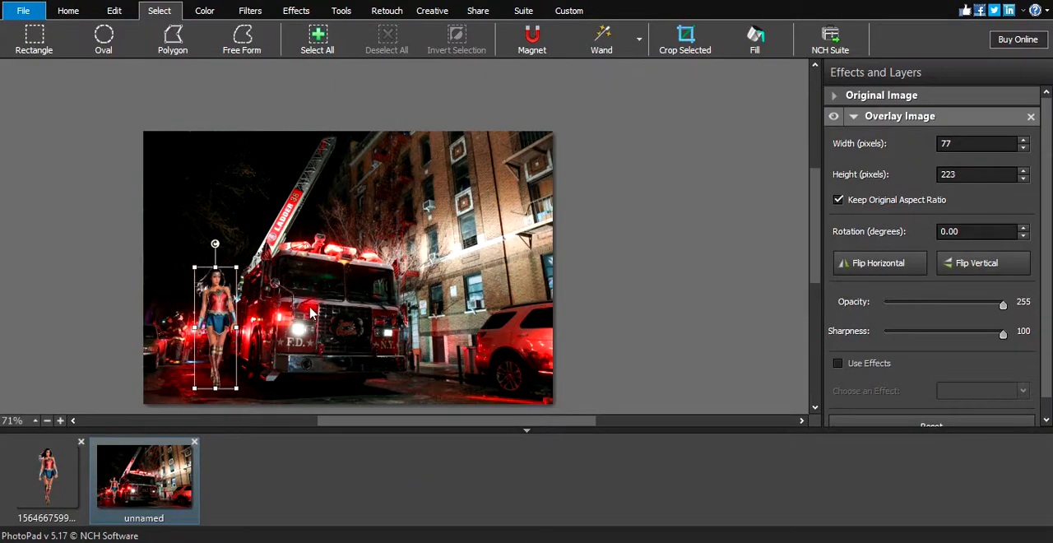
{"action": "left_click_drag", "start_coordinate": [218, 311], "coordinate": [198, 326]}
{"action": "left_click", "coordinate": [344, 334]}
{"action": "left_click", "coordinate": [200, 328]}
{"action": "left_click", "coordinate": [333, 333]}
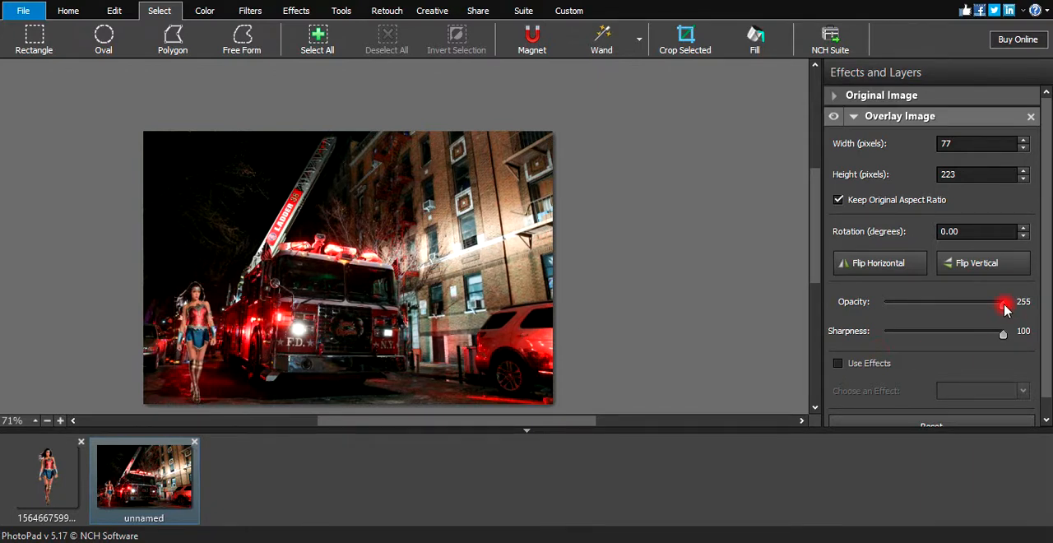
{"action": "left_click_drag", "start_coordinate": [1001, 308], "coordinate": [1000, 308]}
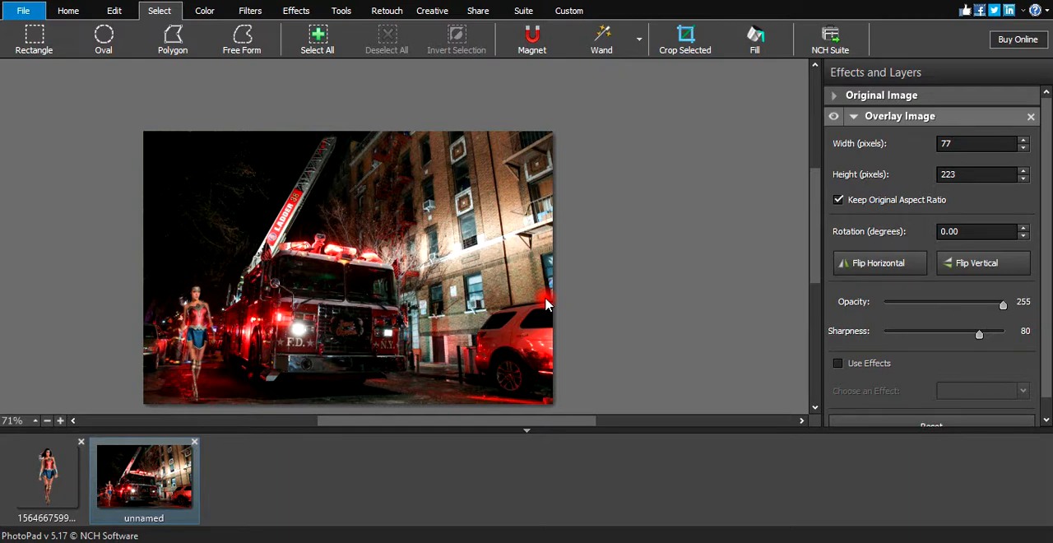
Select a small rectangle of the bright red reflection on the parked SUV's door and copy it.
{"action": "scroll", "coordinate": [544, 348], "scroll_direction": "up", "scroll_amount": 5}
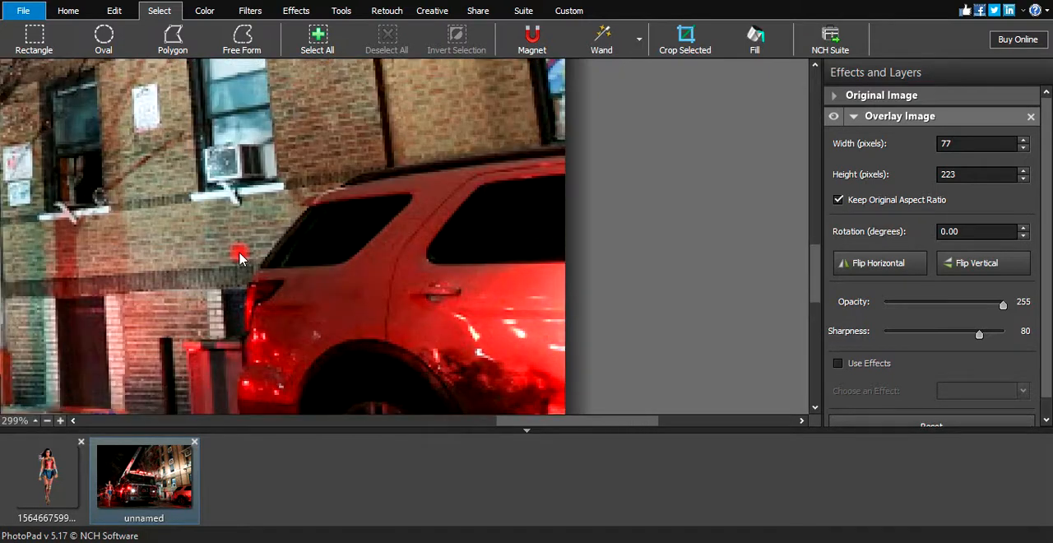
{"action": "left_click", "coordinate": [35, 41]}
{"action": "left_click_drag", "start_coordinate": [494, 307], "coordinate": [543, 347]}
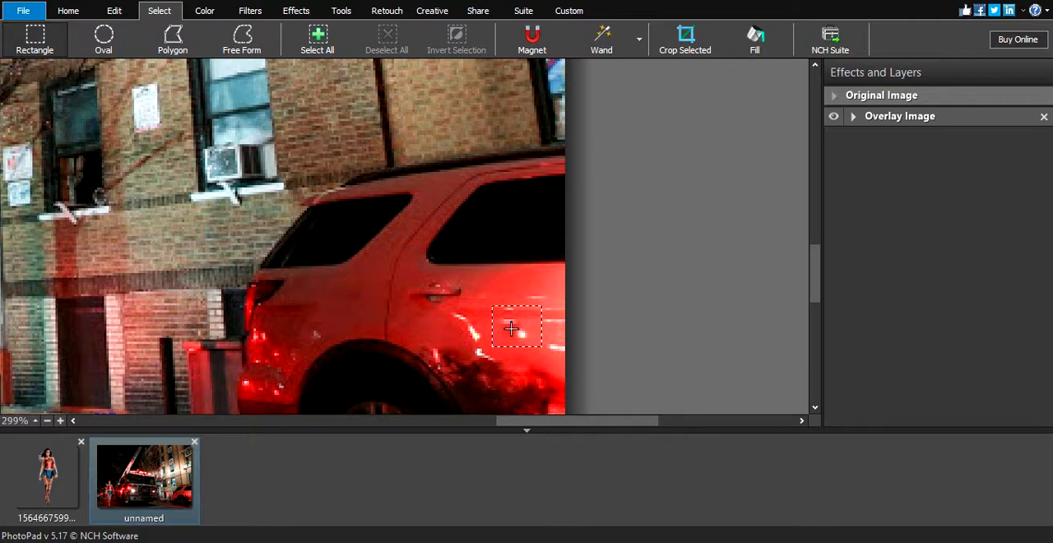
{"action": "right_click", "coordinate": [512, 328]}
{"action": "left_click", "coordinate": [549, 206]}
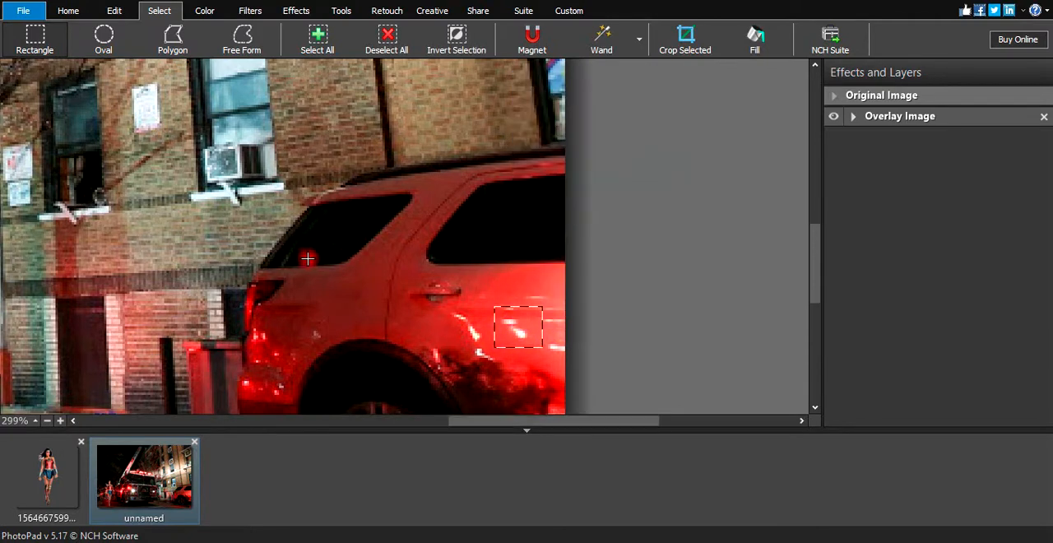
Paste the copied red patch as a new overlay and enlarge it proportionally to about 1017 × 872 pixels.
{"action": "scroll", "coordinate": [307, 258], "scroll_direction": "down", "scroll_amount": 5}
{"action": "scroll", "coordinate": [82, 255], "scroll_direction": "down", "scroll_amount": 3}
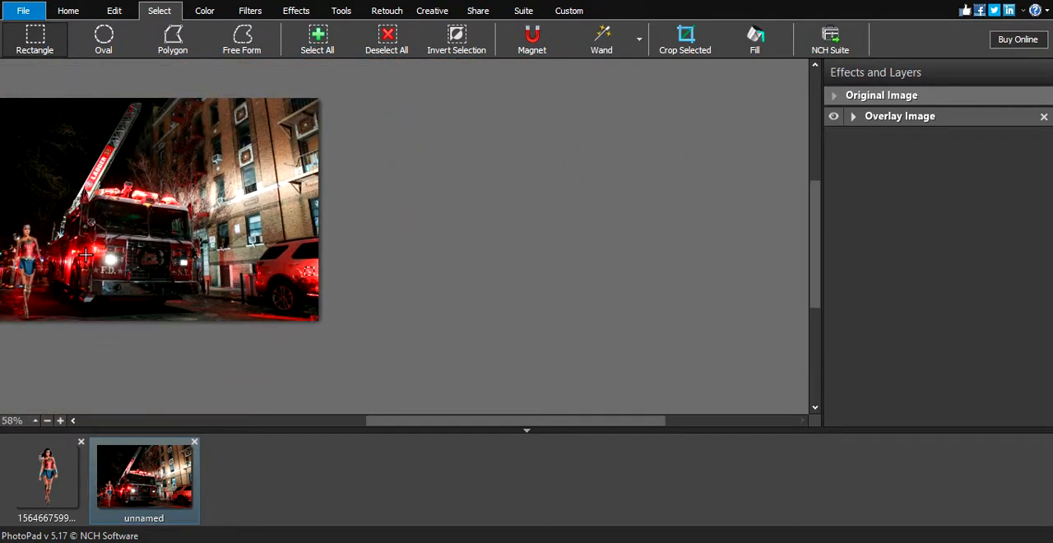
{"action": "scroll", "coordinate": [18, 243], "scroll_direction": "up", "scroll_amount": 2}
{"action": "scroll", "coordinate": [18, 243], "scroll_direction": "up", "scroll_amount": 3}
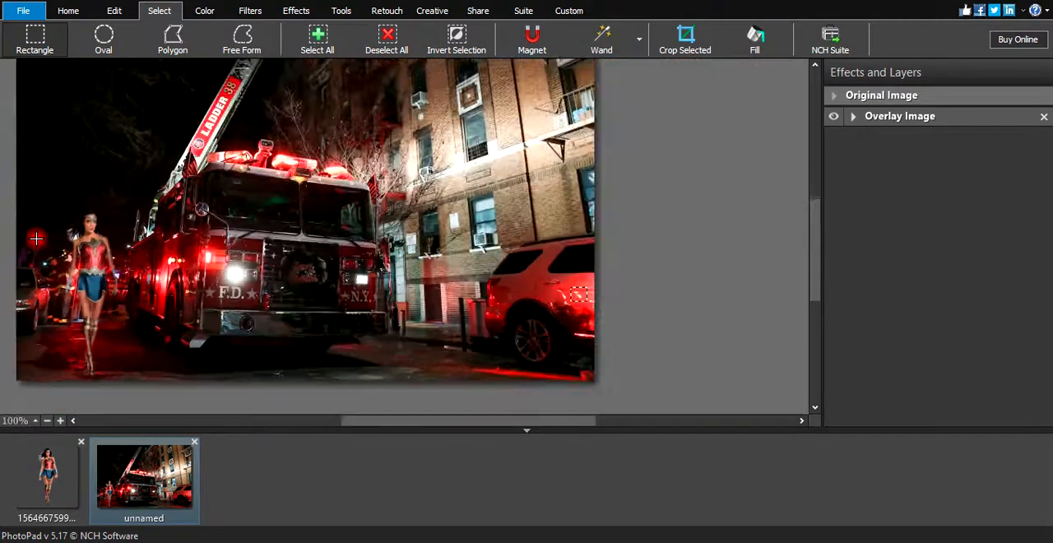
{"action": "scroll", "coordinate": [41, 239], "scroll_direction": "down", "scroll_amount": 3}
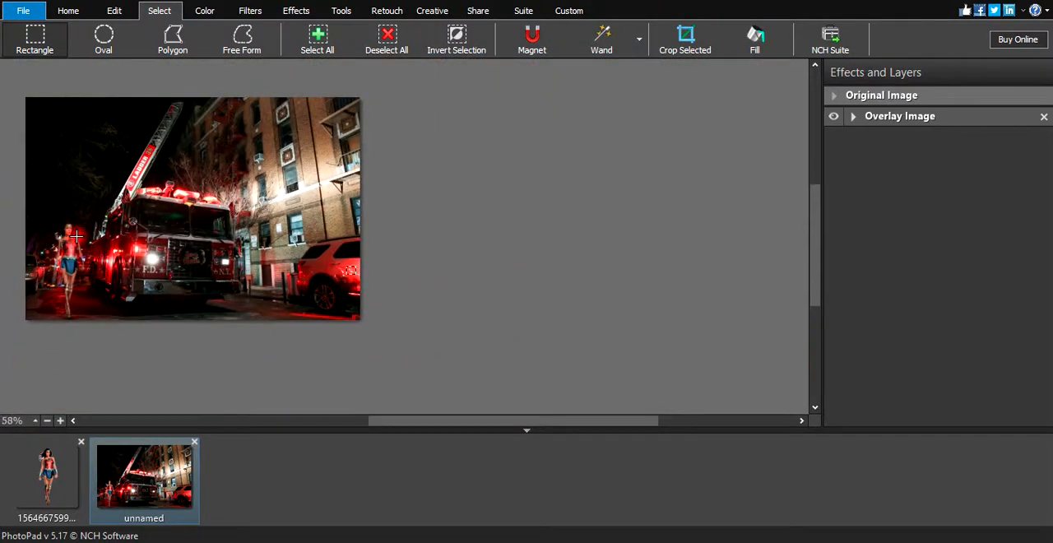
{"action": "key", "text": "ctrl+v"}
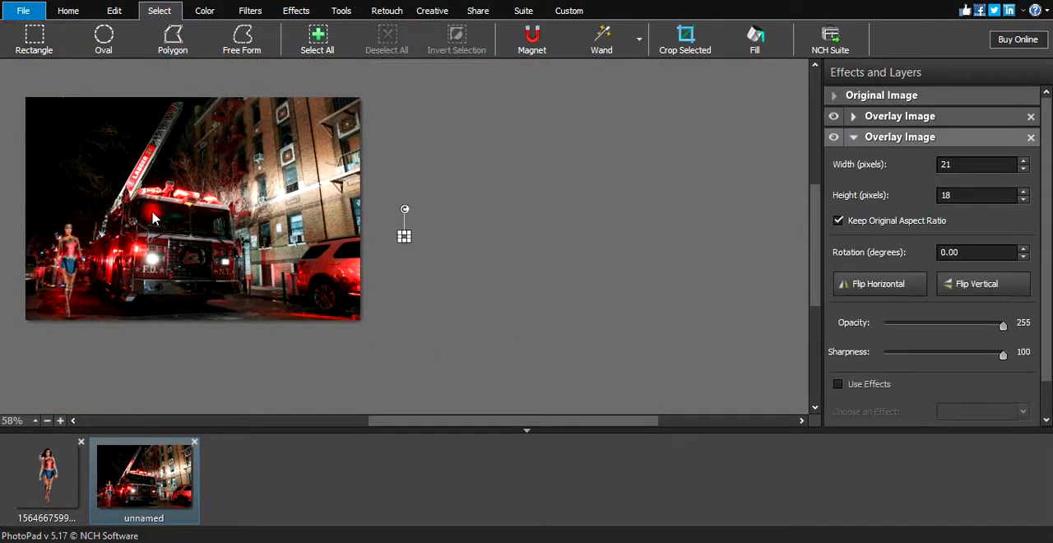
{"action": "left_click_drag", "start_coordinate": [404, 236], "coordinate": [511, 255]}
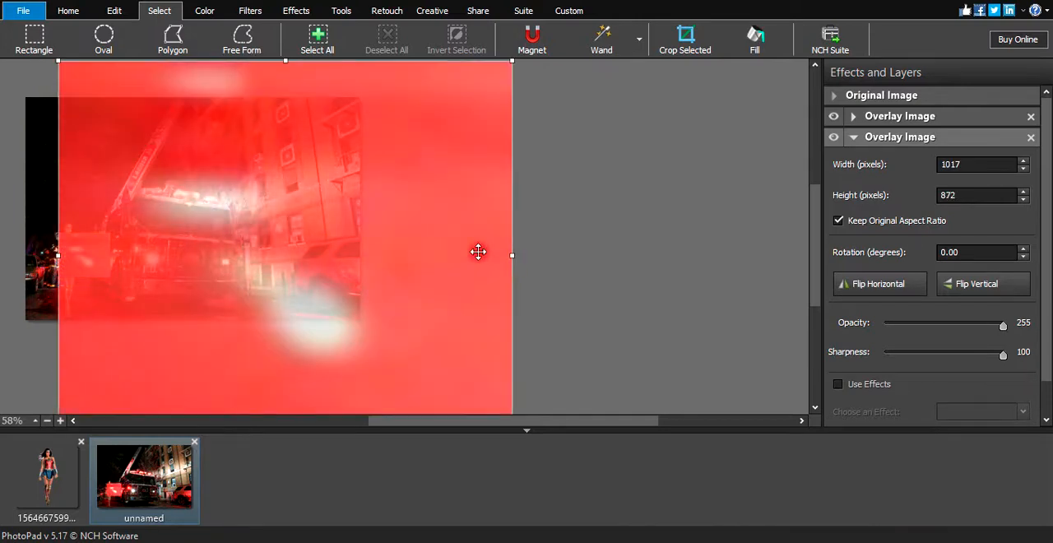
Extend the red overlay to about 1147 × 983 pixels so it covers the whole photo, and set its opacity to 42.
{"action": "left_click_drag", "start_coordinate": [58, 255], "coordinate": [4, 254]}
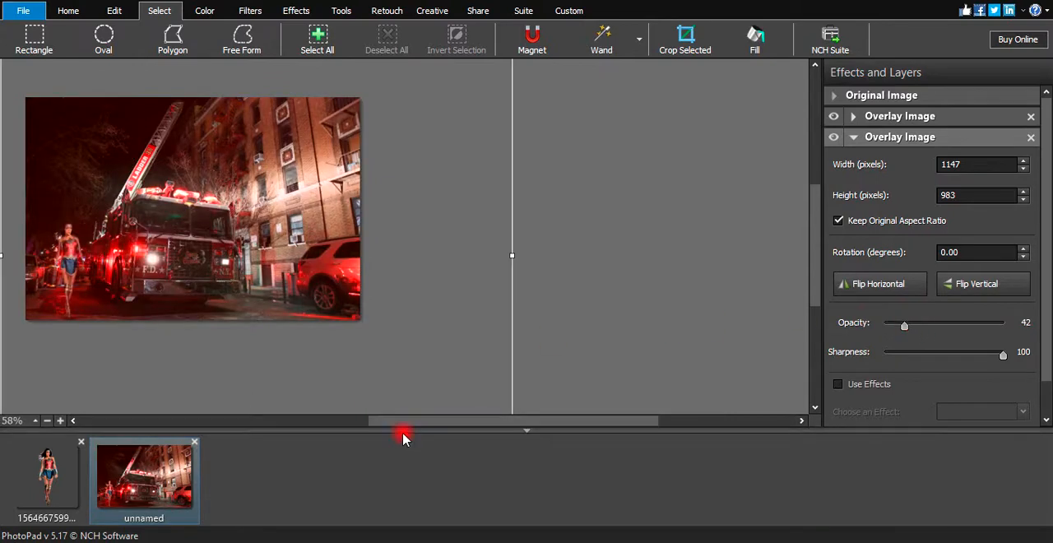
{"action": "left_click_drag", "start_coordinate": [436, 425], "coordinate": [355, 422]}
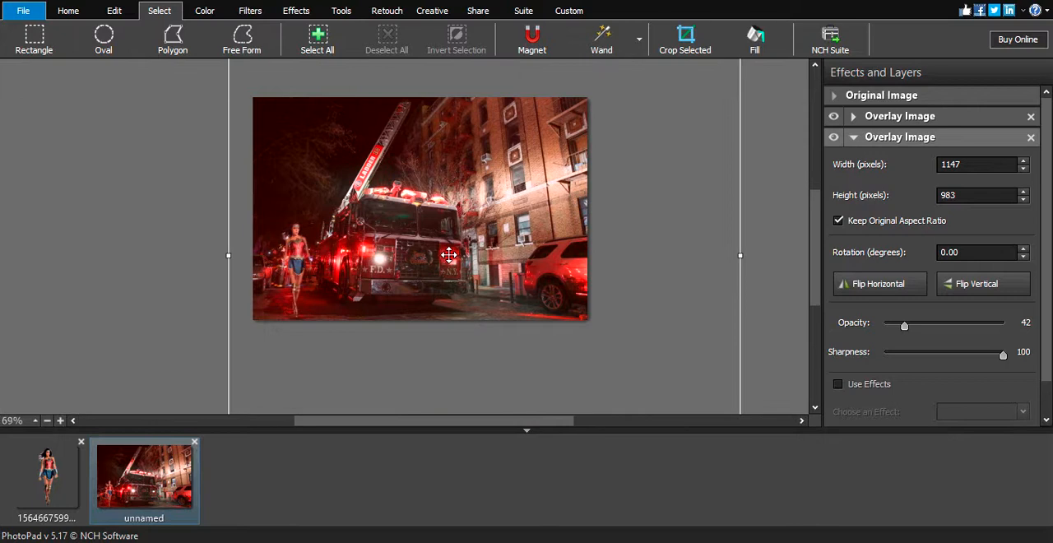
{"action": "scroll", "coordinate": [447, 256], "scroll_direction": "up", "scroll_amount": 2}
{"action": "scroll", "coordinate": [424, 225], "scroll_direction": "down", "scroll_amount": 1}
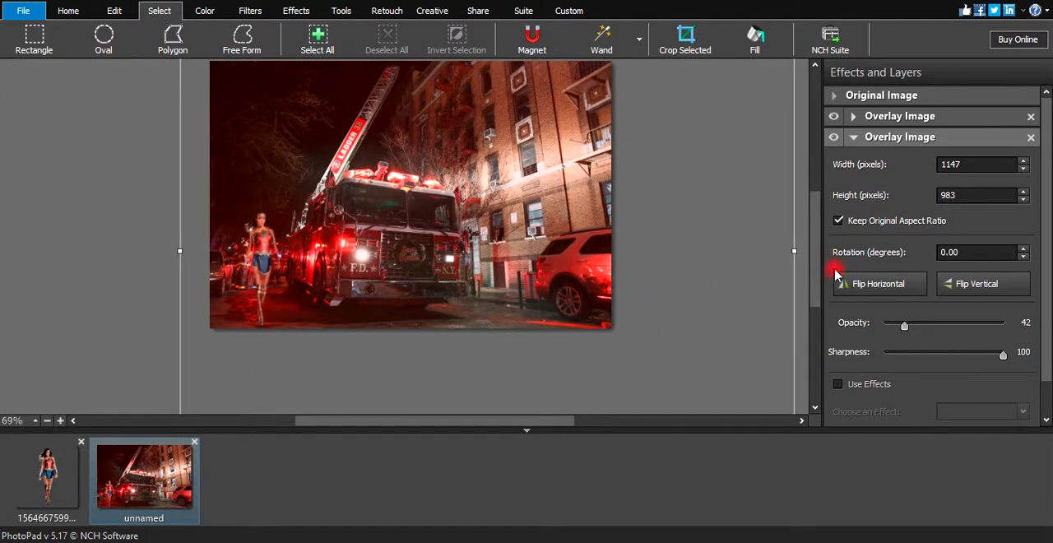
{"action": "left_click_drag", "start_coordinate": [821, 266], "coordinate": [815, 248]}
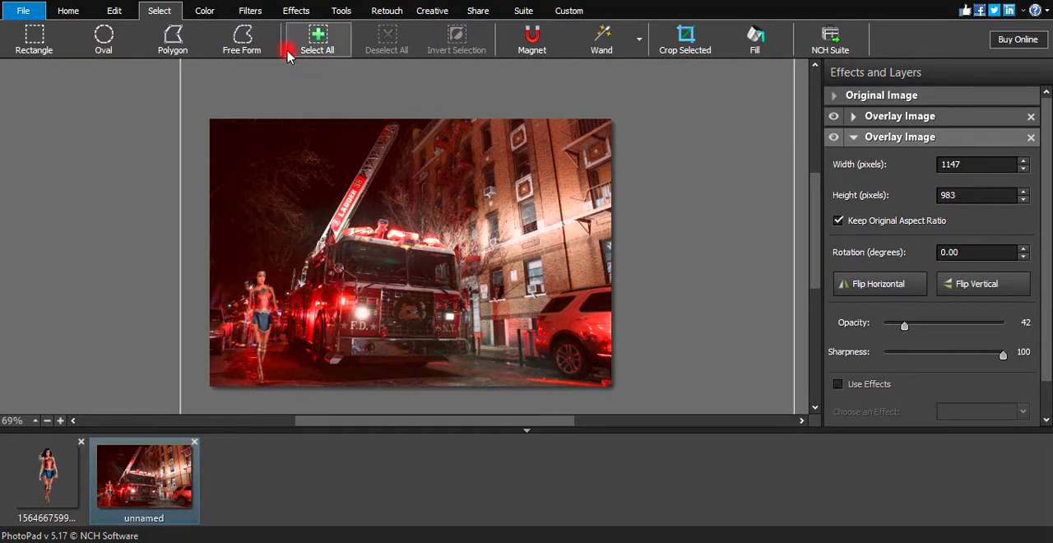
Apply the Color Boost filter to the composite and set its amount to 40.
{"action": "left_click", "coordinate": [292, 10]}
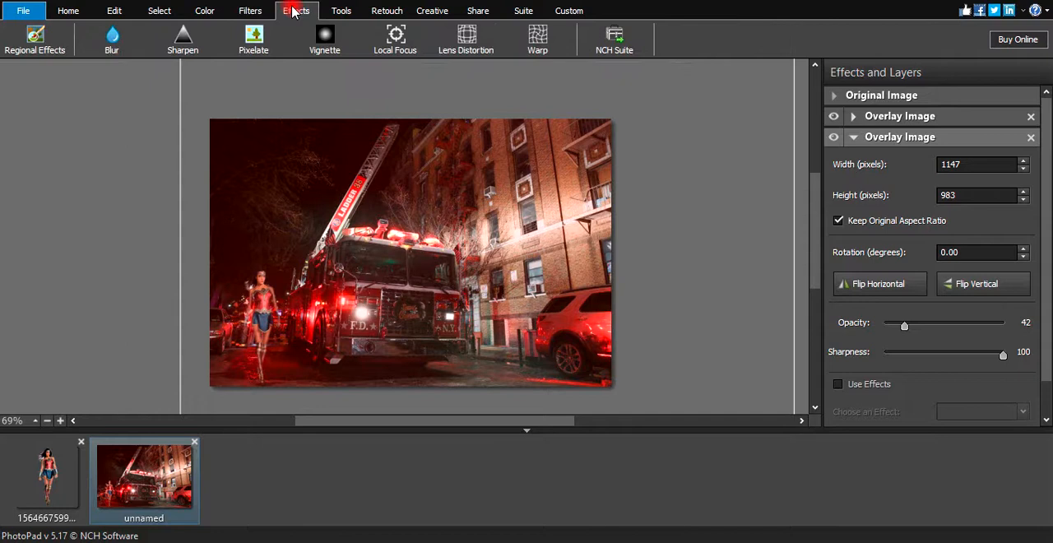
{"action": "left_click", "coordinate": [341, 13]}
{"action": "left_click", "coordinate": [250, 11]}
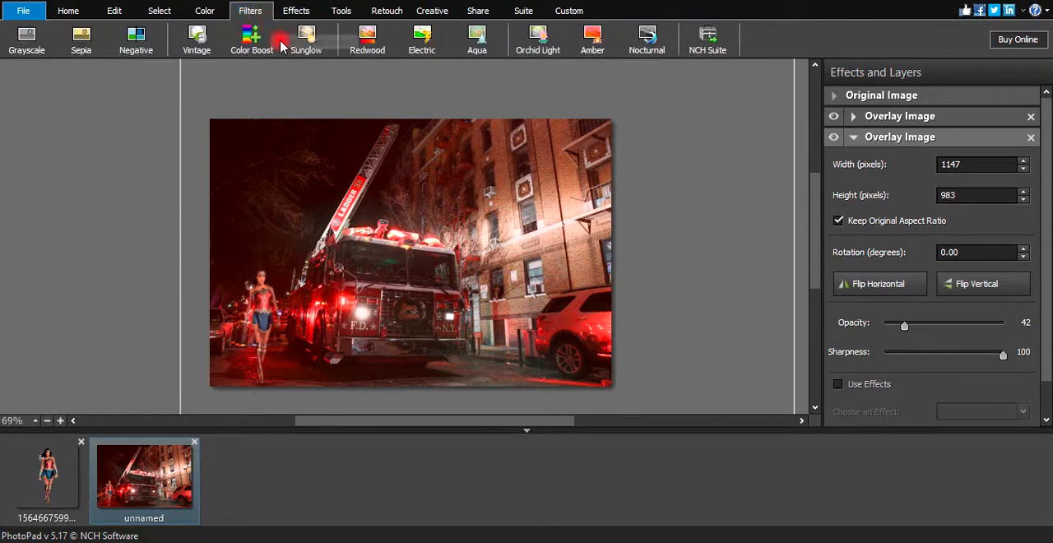
{"action": "left_click", "coordinate": [252, 37]}
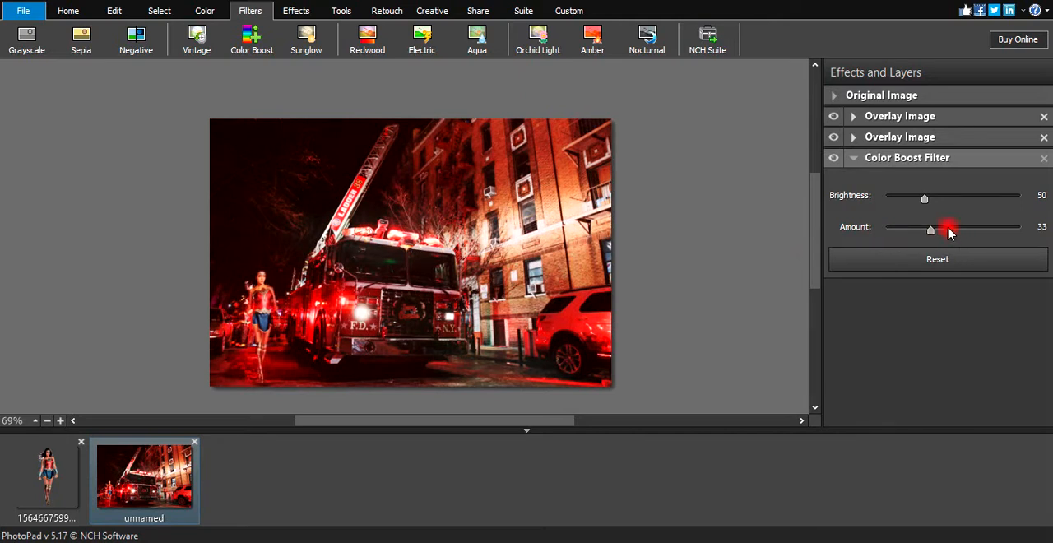
{"action": "left_click", "coordinate": [938, 230]}
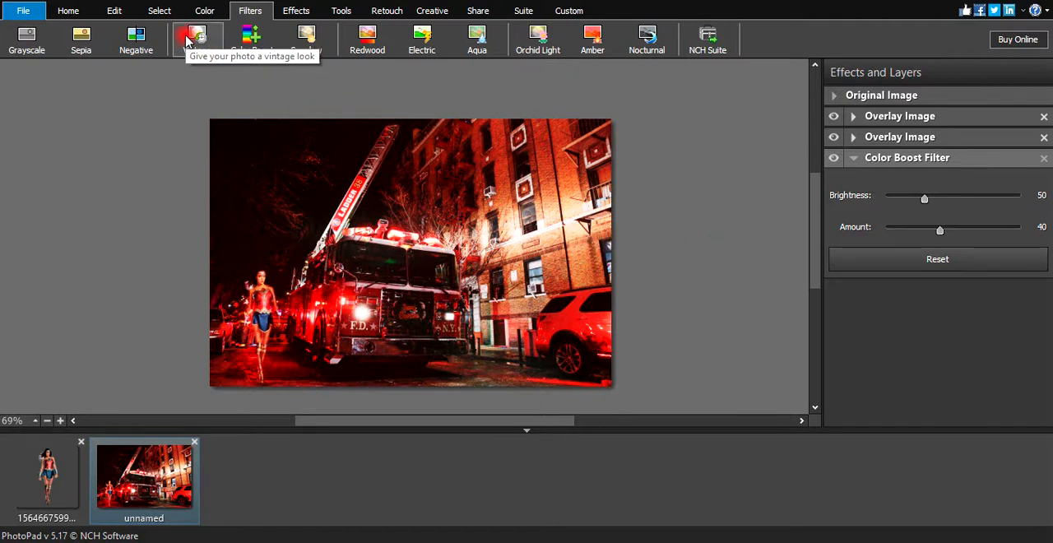
Add the Amber filter to the composite with amount 11 and brightness 45, and check the woman's blend up close.
{"action": "left_click", "coordinate": [593, 37]}
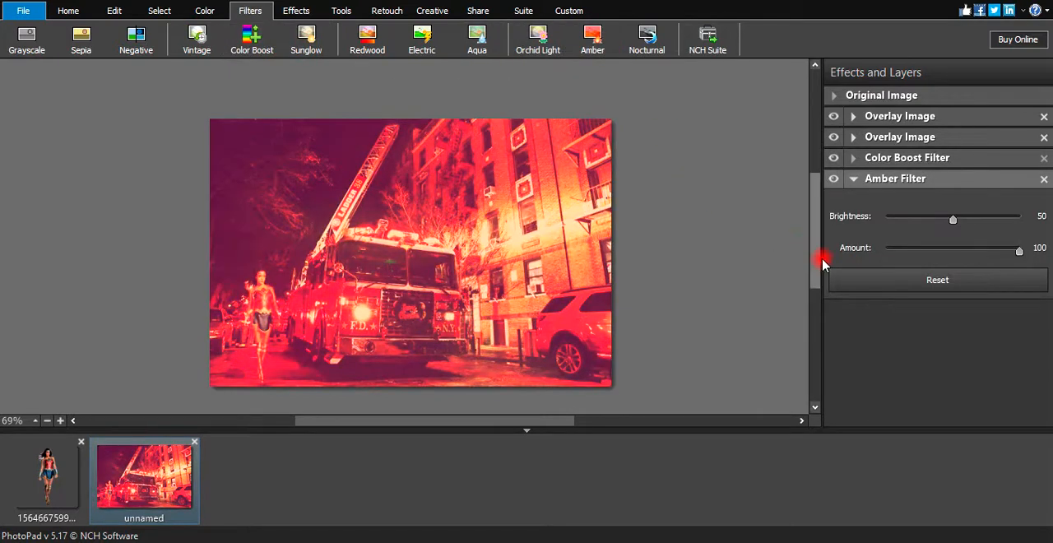
{"action": "left_click_drag", "start_coordinate": [962, 251], "coordinate": [900, 252]}
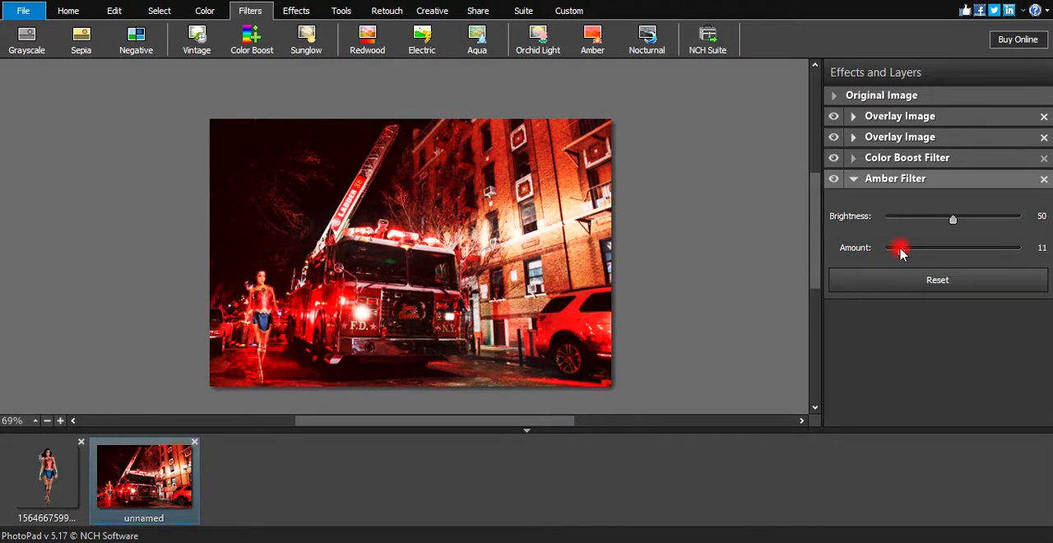
{"action": "left_click_drag", "start_coordinate": [927, 224], "coordinate": [924, 224]}
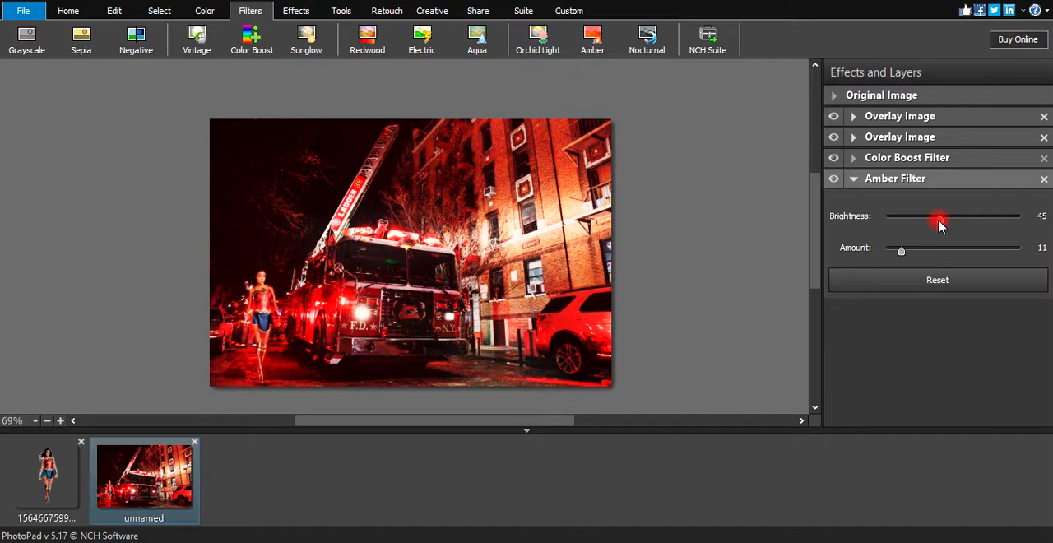
{"action": "scroll", "coordinate": [255, 305], "scroll_direction": "up", "scroll_amount": 3}
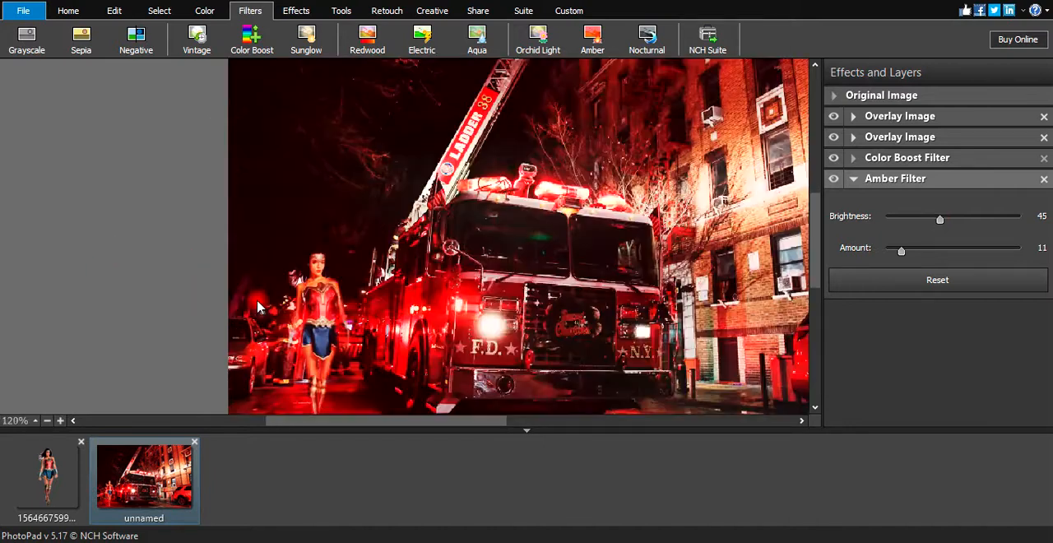
{"action": "scroll", "coordinate": [265, 304], "scroll_direction": "down", "scroll_amount": 3}
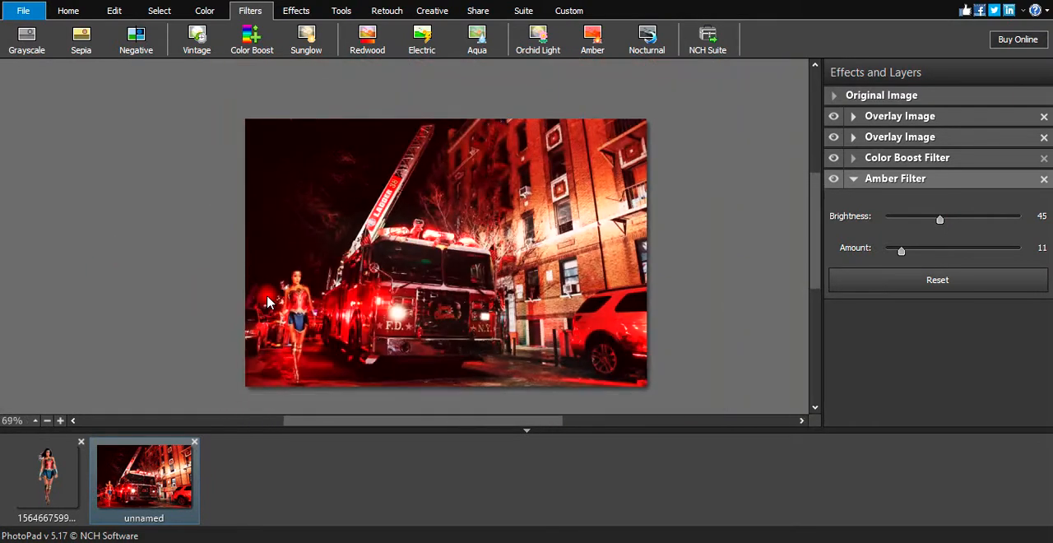